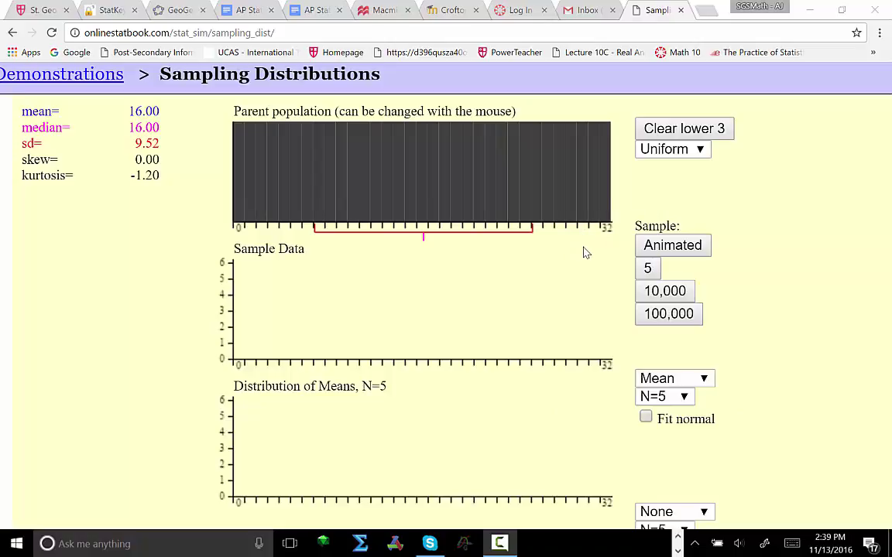
Step: Set the sample size for the distribution of means to N=16 and draw ten animated samples from the uniform population
click(686, 404)
click(682, 443)
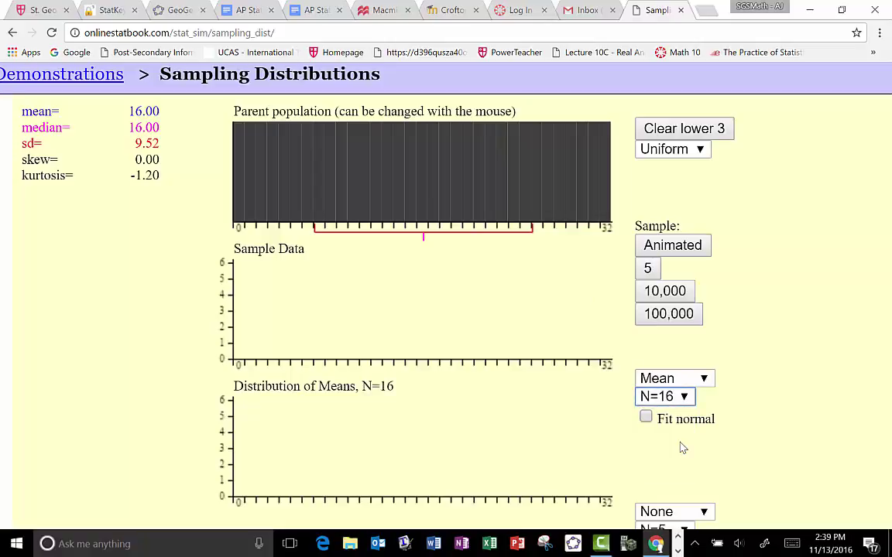
click(670, 255)
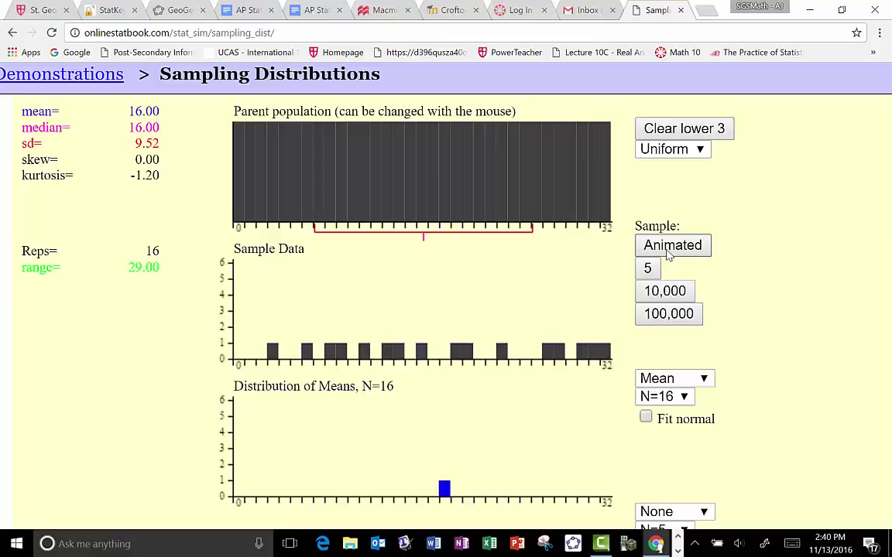
click(668, 252)
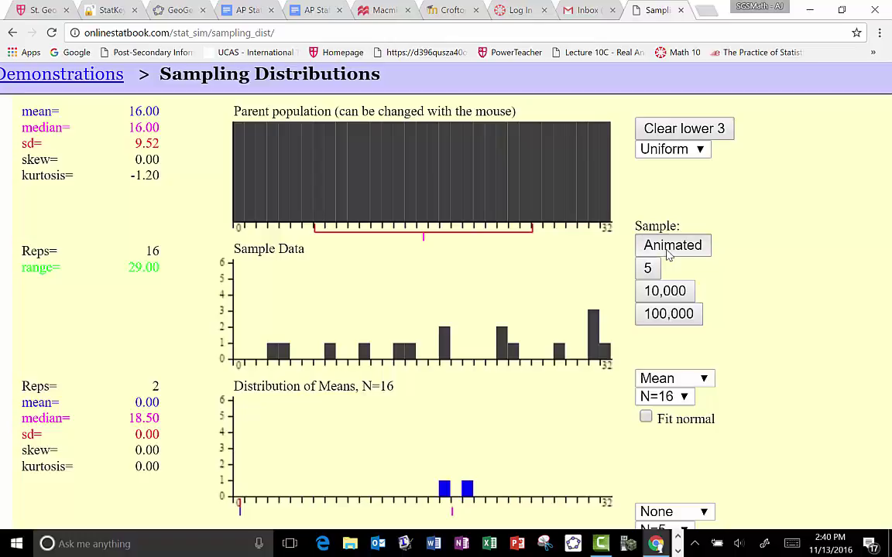
click(668, 248)
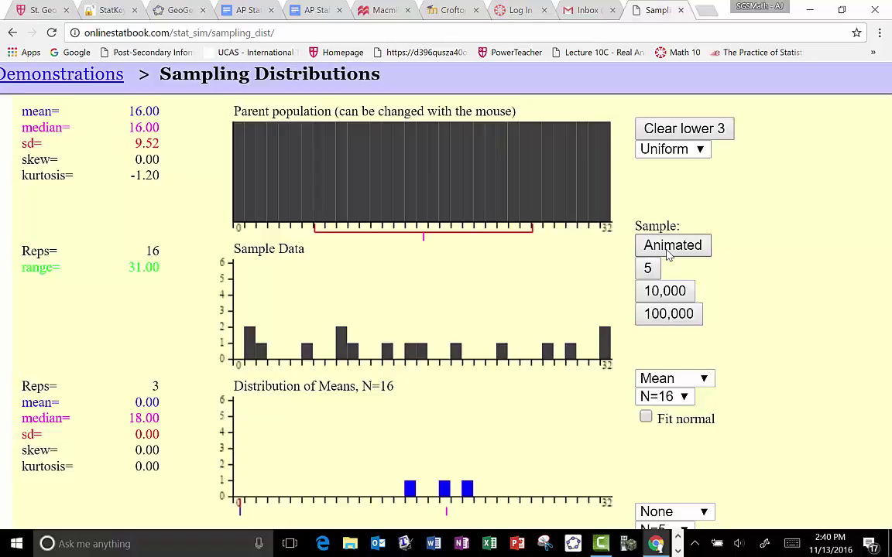
click(667, 253)
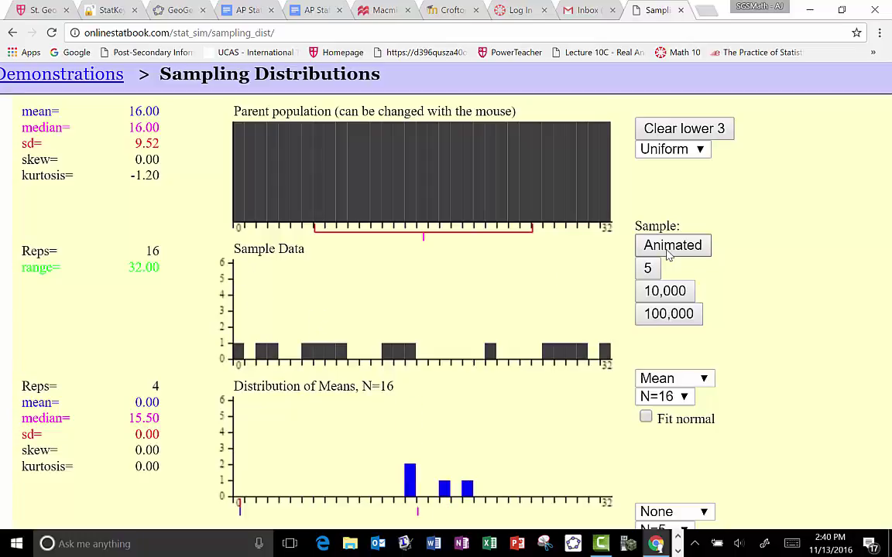
click(669, 246)
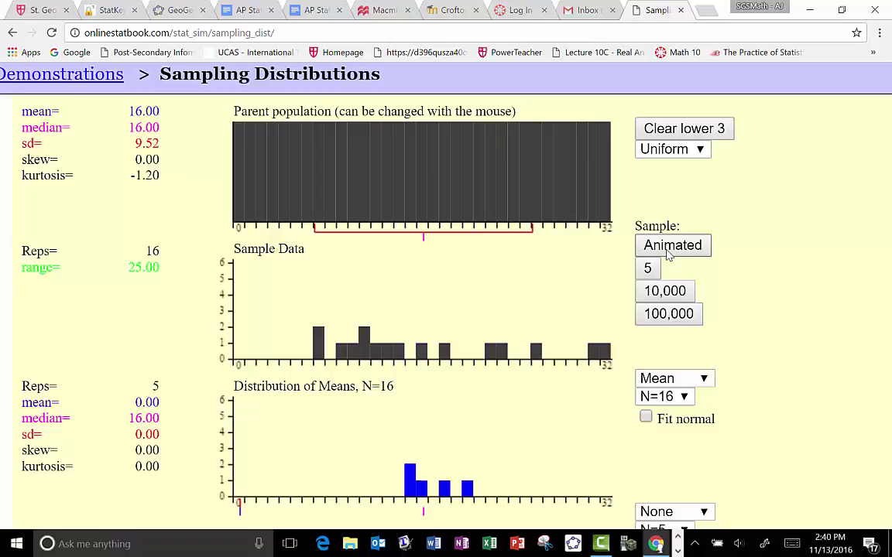
click(669, 248)
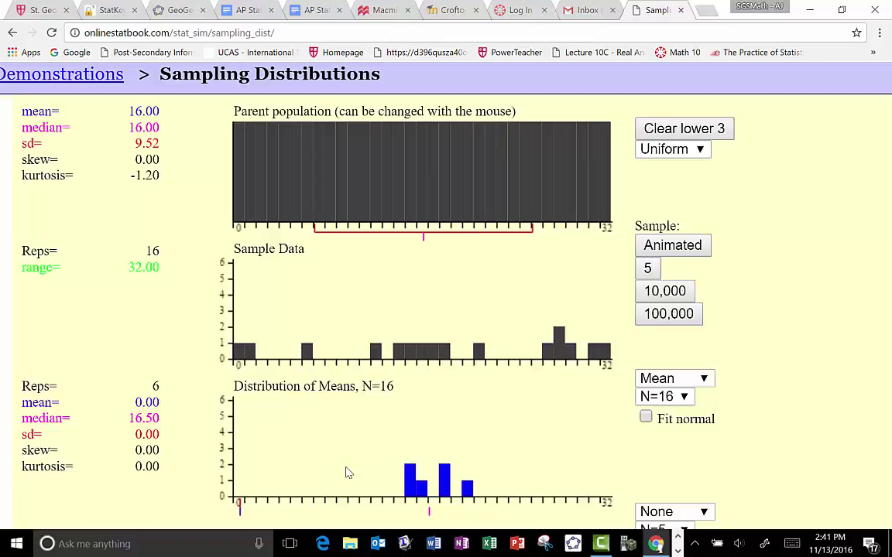
click(673, 248)
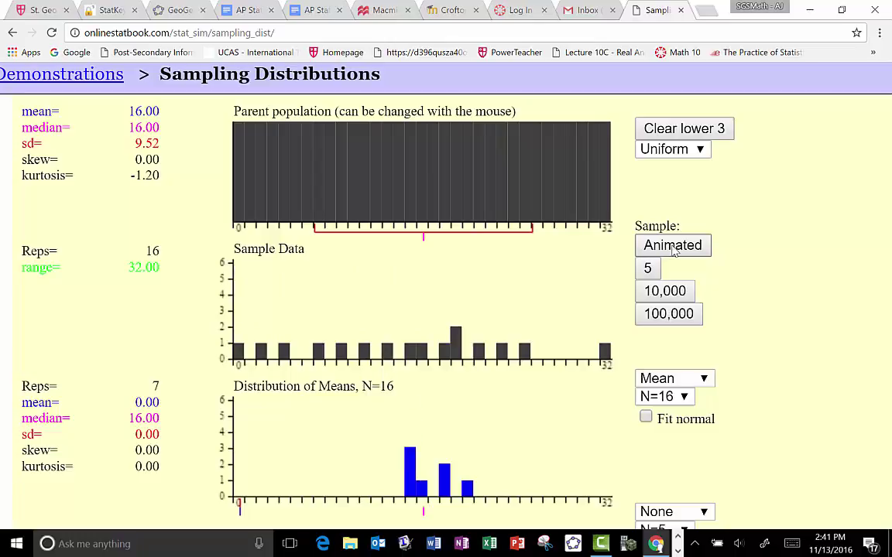
click(673, 247)
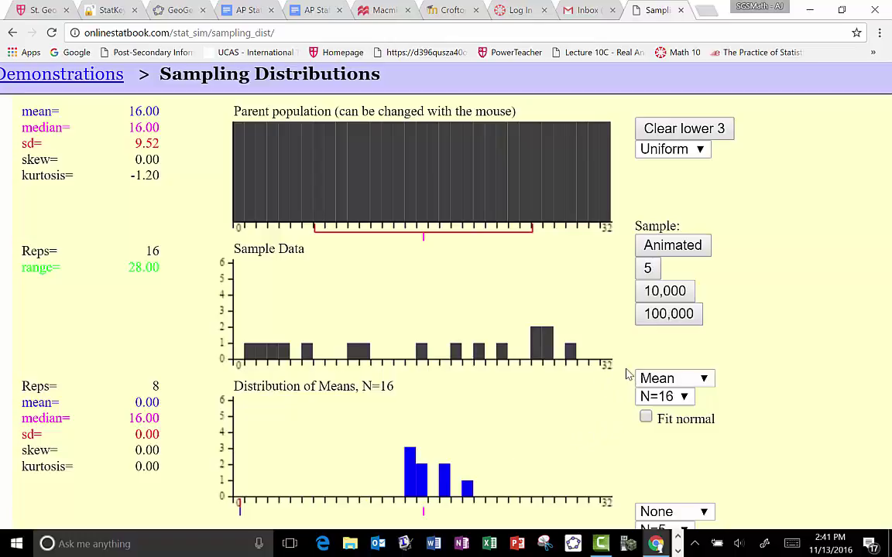
click(668, 256)
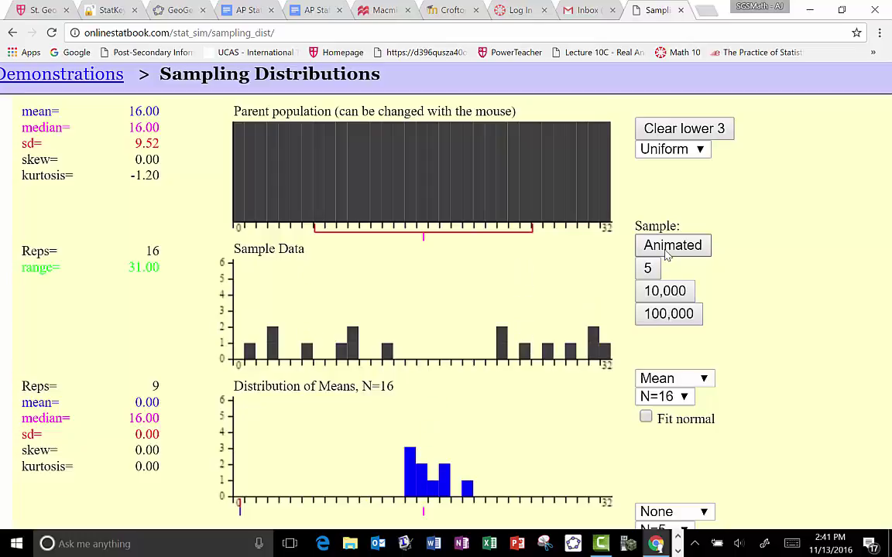
click(668, 254)
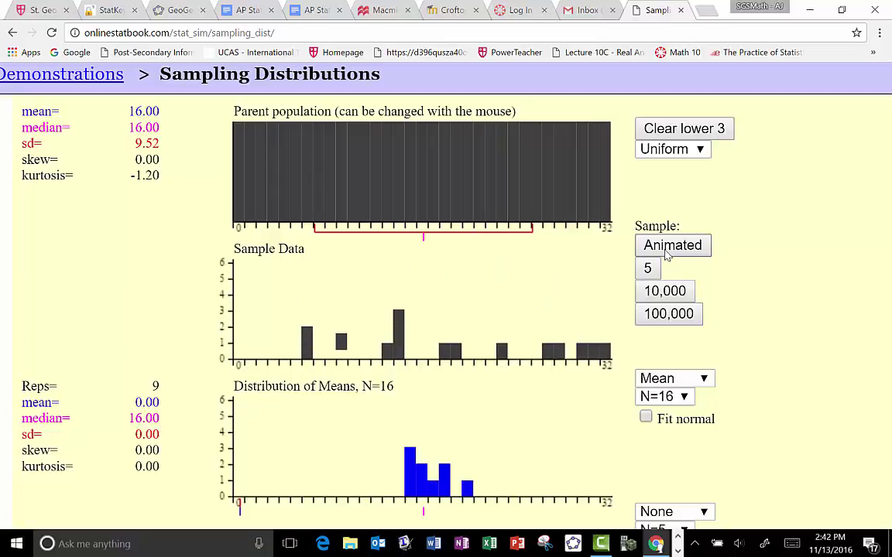
Step: Add samples to the N=16 distribution of means in batches of five, up to 70 repetitions
click(650, 268)
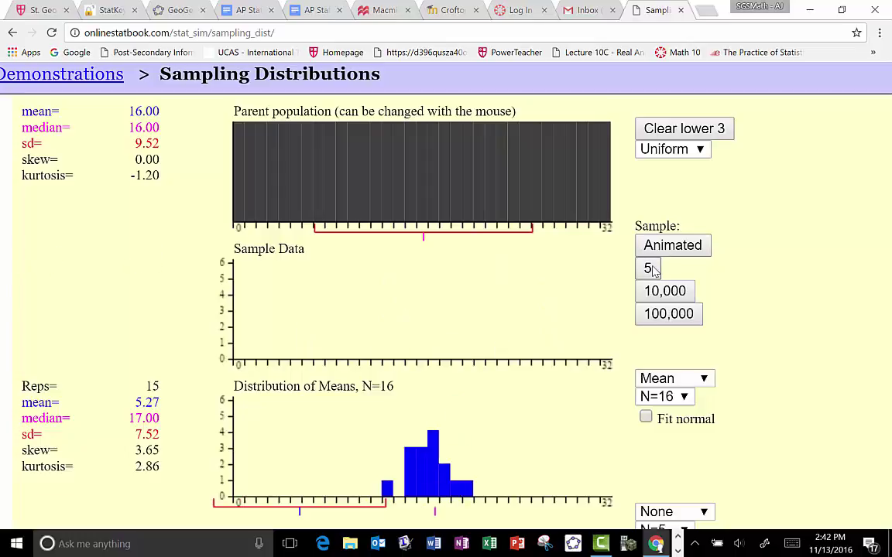
click(648, 269)
click(649, 268)
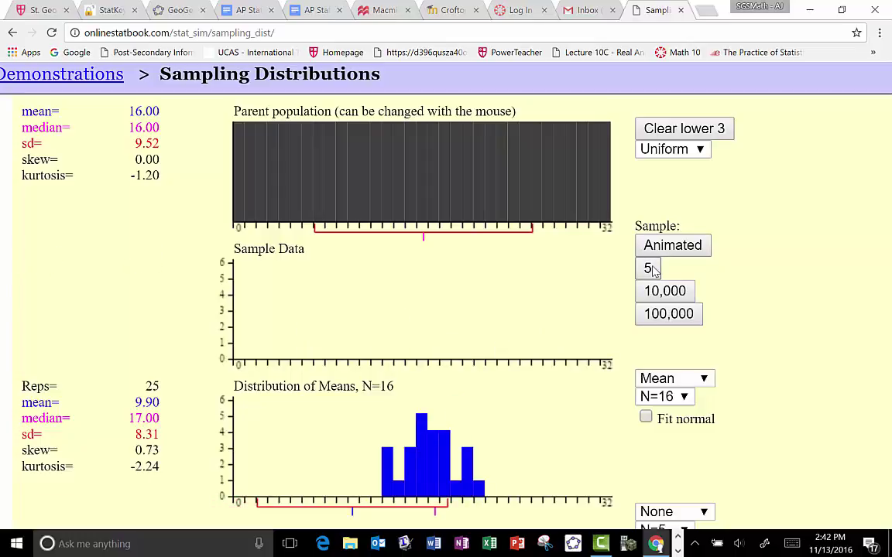
click(649, 268)
click(649, 269)
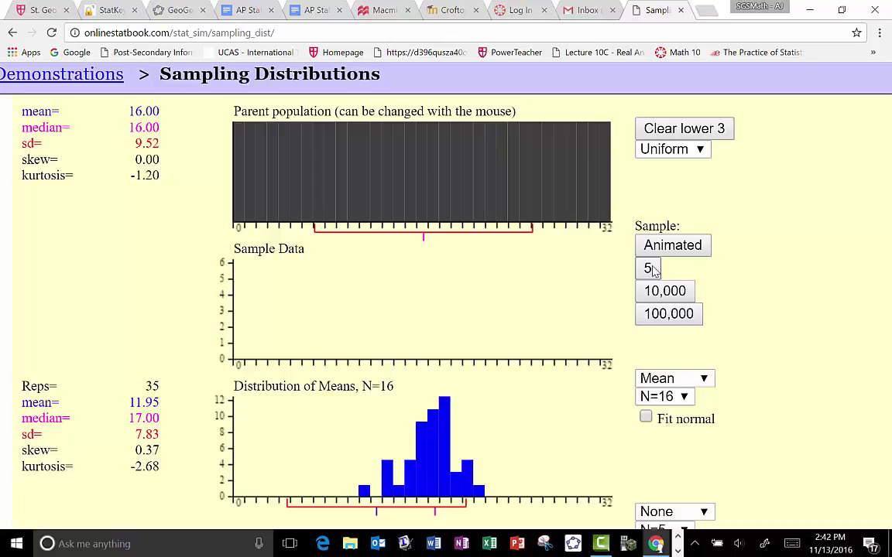
click(649, 269)
click(649, 268)
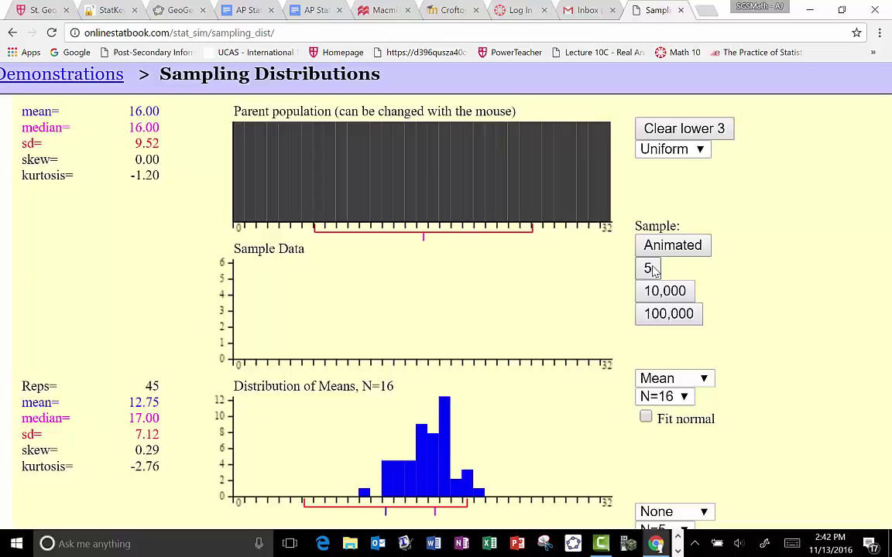
click(649, 268)
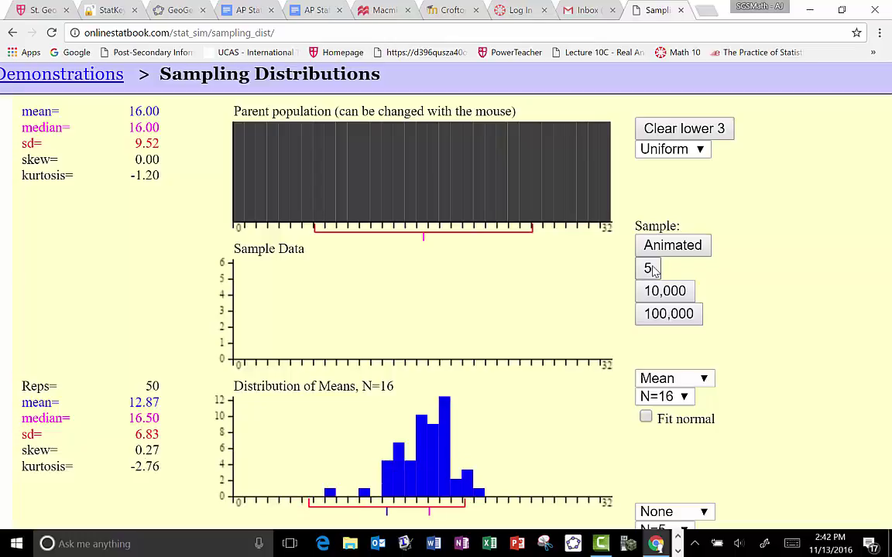
click(649, 269)
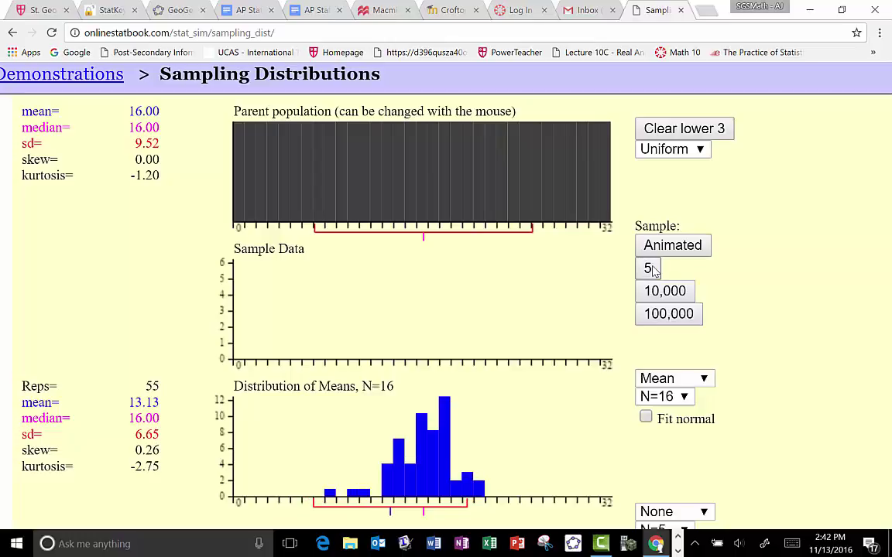
click(648, 269)
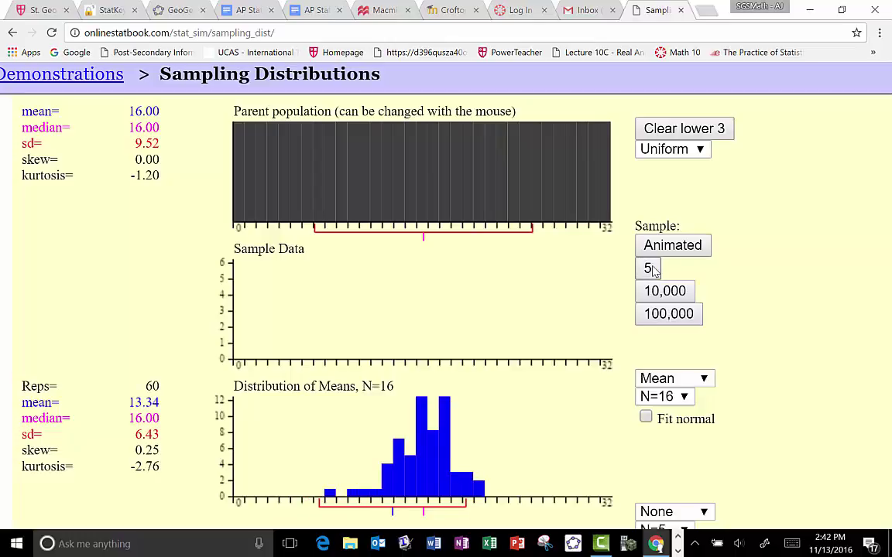
click(649, 269)
Step: Add ten batches of 10,000 samples to the N=16 distribution of means
click(665, 297)
click(667, 300)
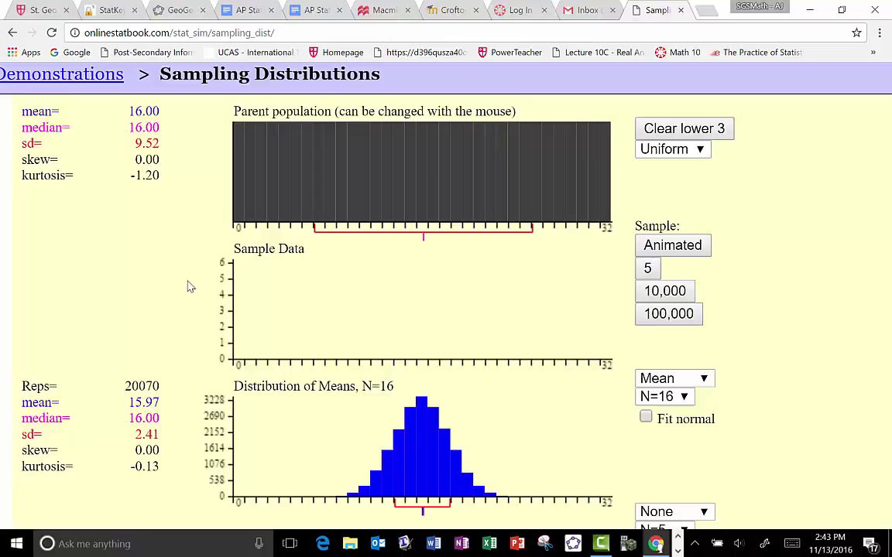
click(654, 294)
click(654, 295)
click(655, 295)
click(654, 294)
click(654, 294)
click(654, 294)
click(655, 294)
click(654, 294)
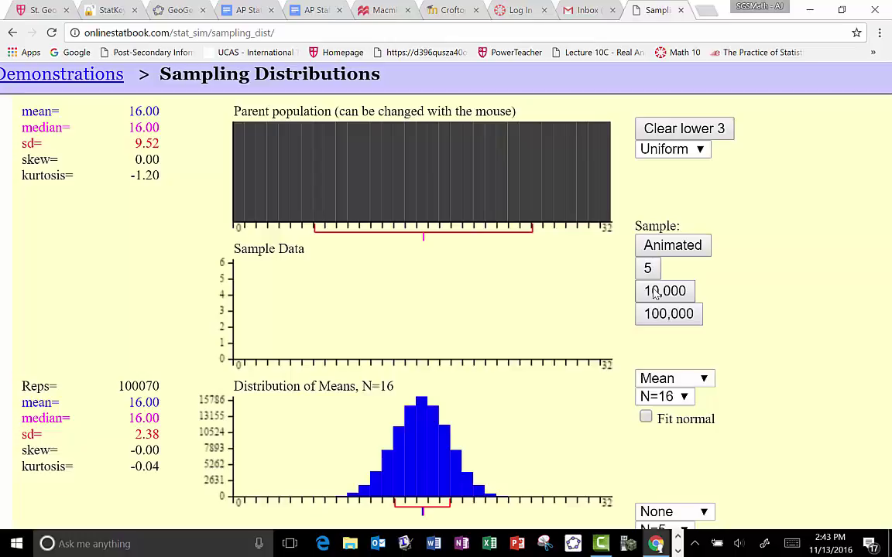
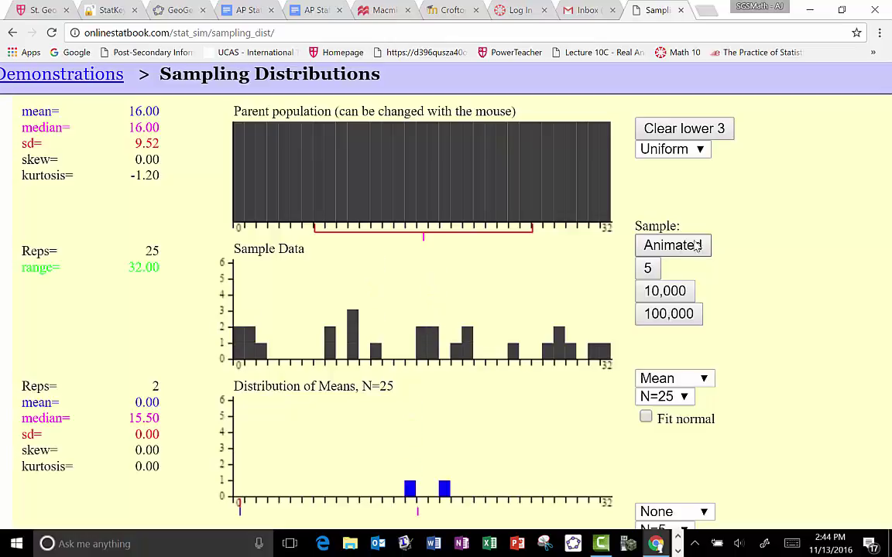
Step: Add four batches of five samples and four batches of 10,000 samples to the N=25 distribution of means
click(649, 270)
click(648, 269)
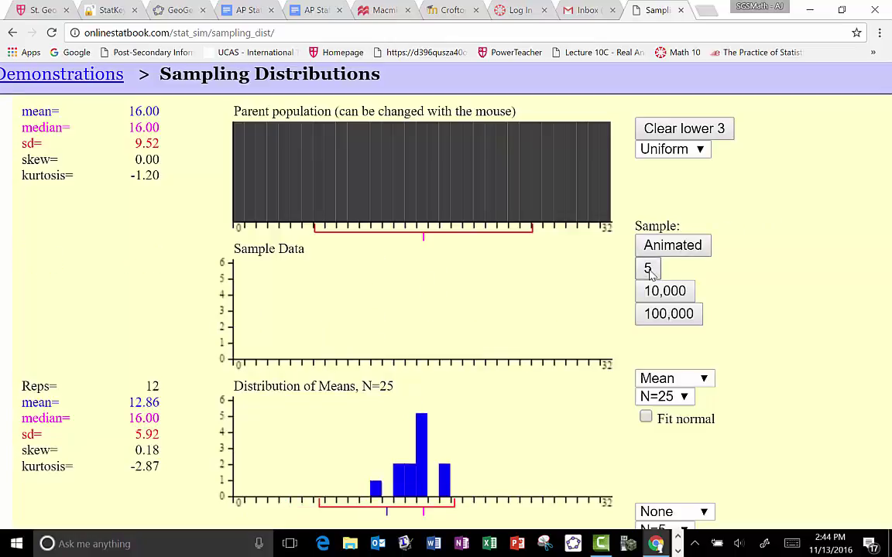
click(649, 269)
click(649, 269)
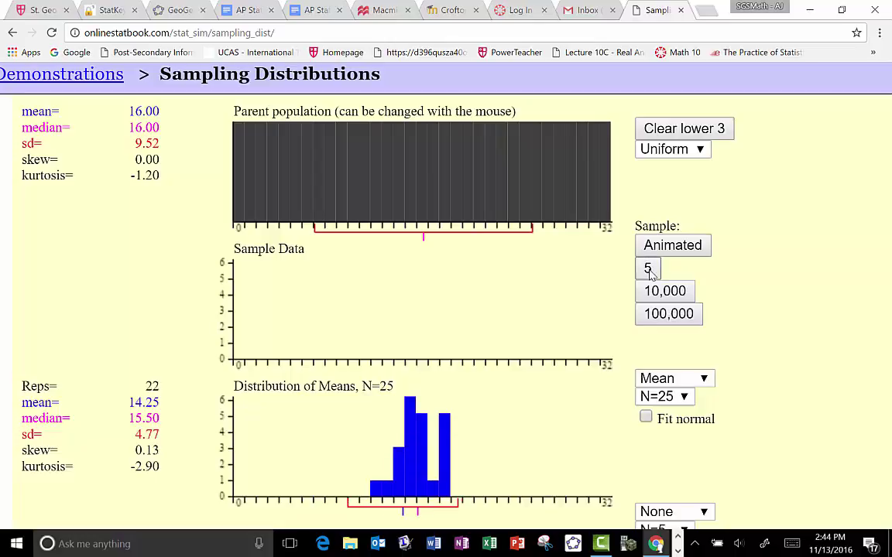
click(664, 293)
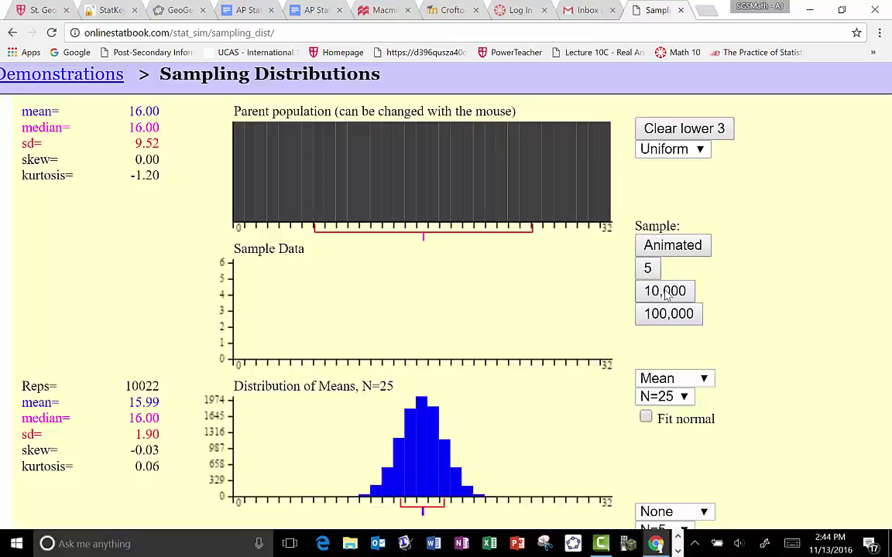
click(666, 294)
click(666, 294)
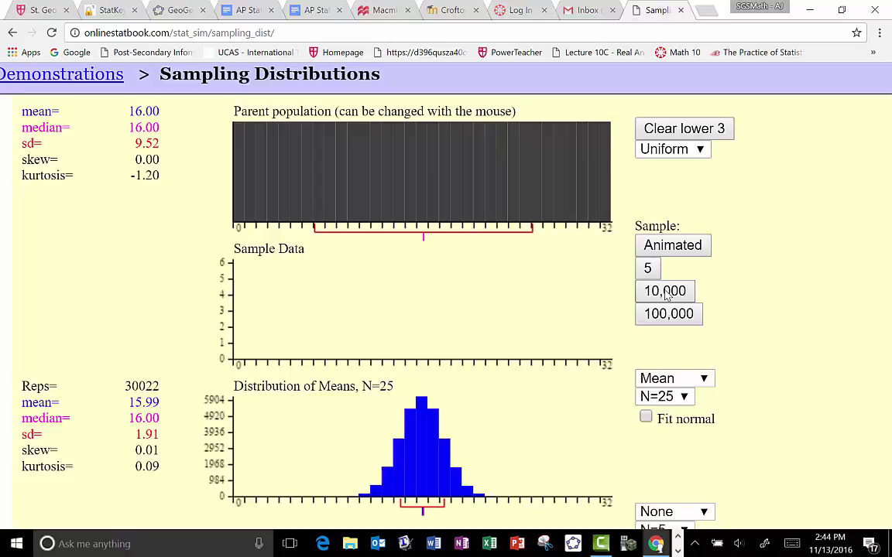
click(666, 294)
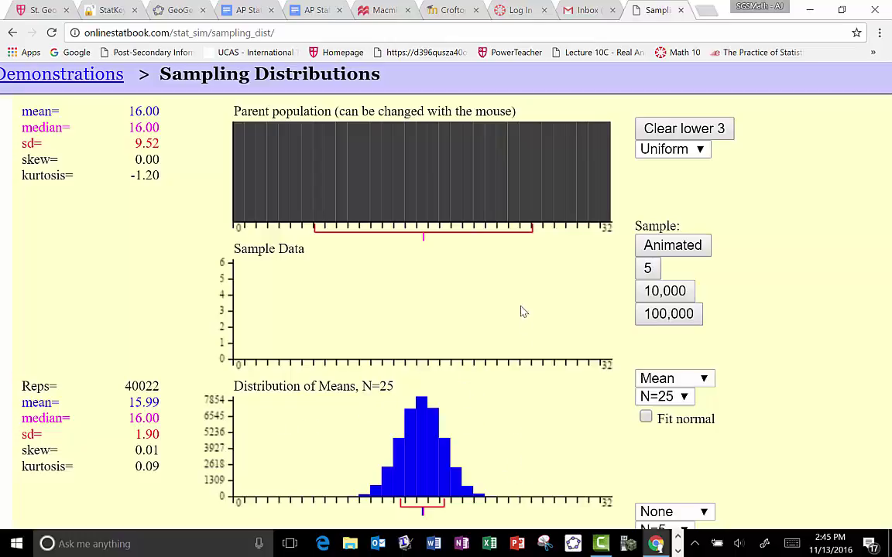
Step: Change the parent population to Skewed and draw seven batches of 10,000 samples for the N=25 distribution of means
click(694, 152)
click(655, 186)
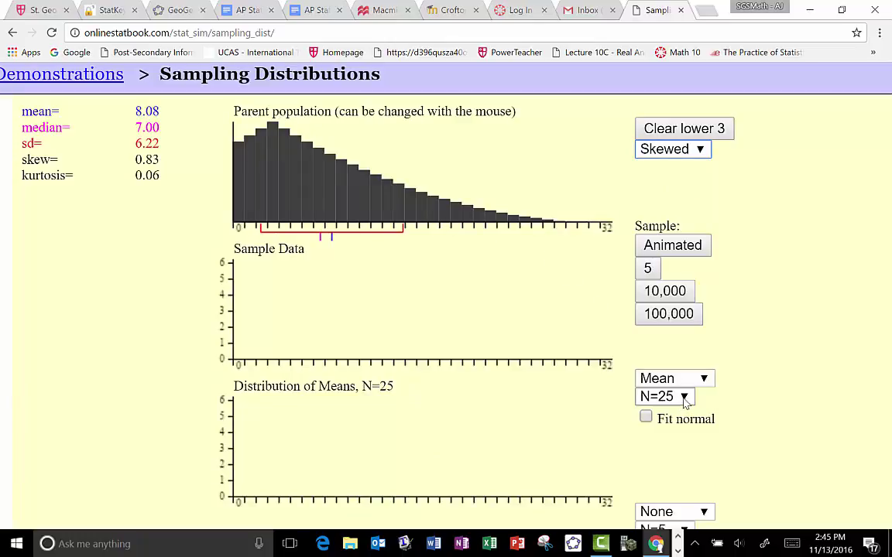
click(661, 295)
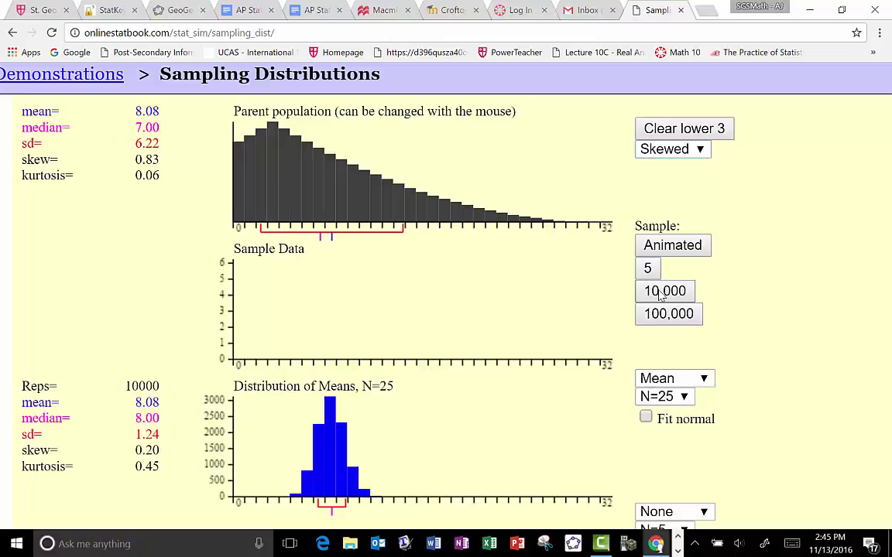
click(660, 295)
click(660, 295)
click(660, 295)
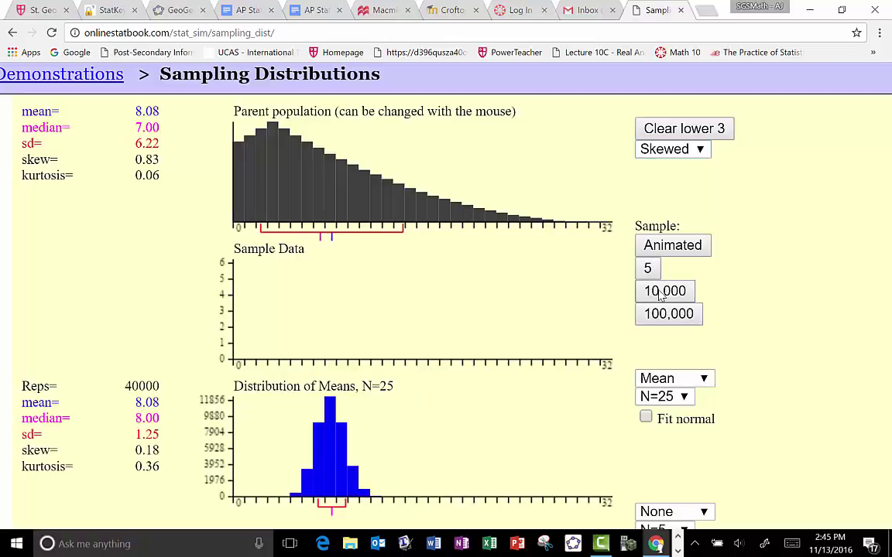
click(661, 295)
click(660, 295)
click(660, 295)
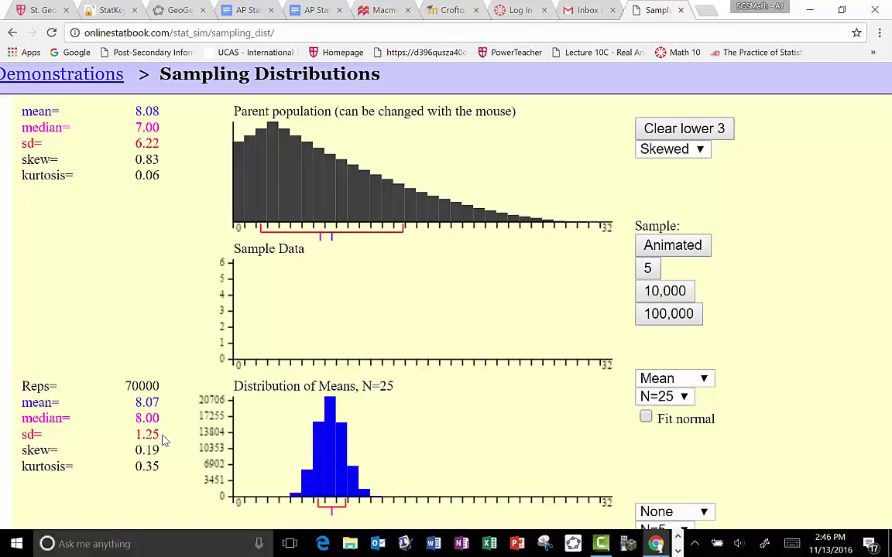
Step: Switch to the OneNote page of AP Stats notes on the distribution of the sample mean
key(alt+Tab)
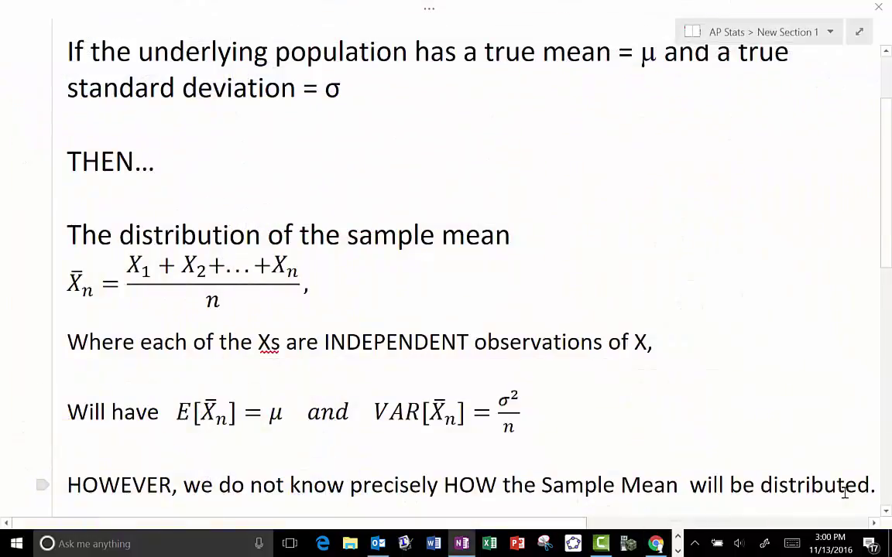